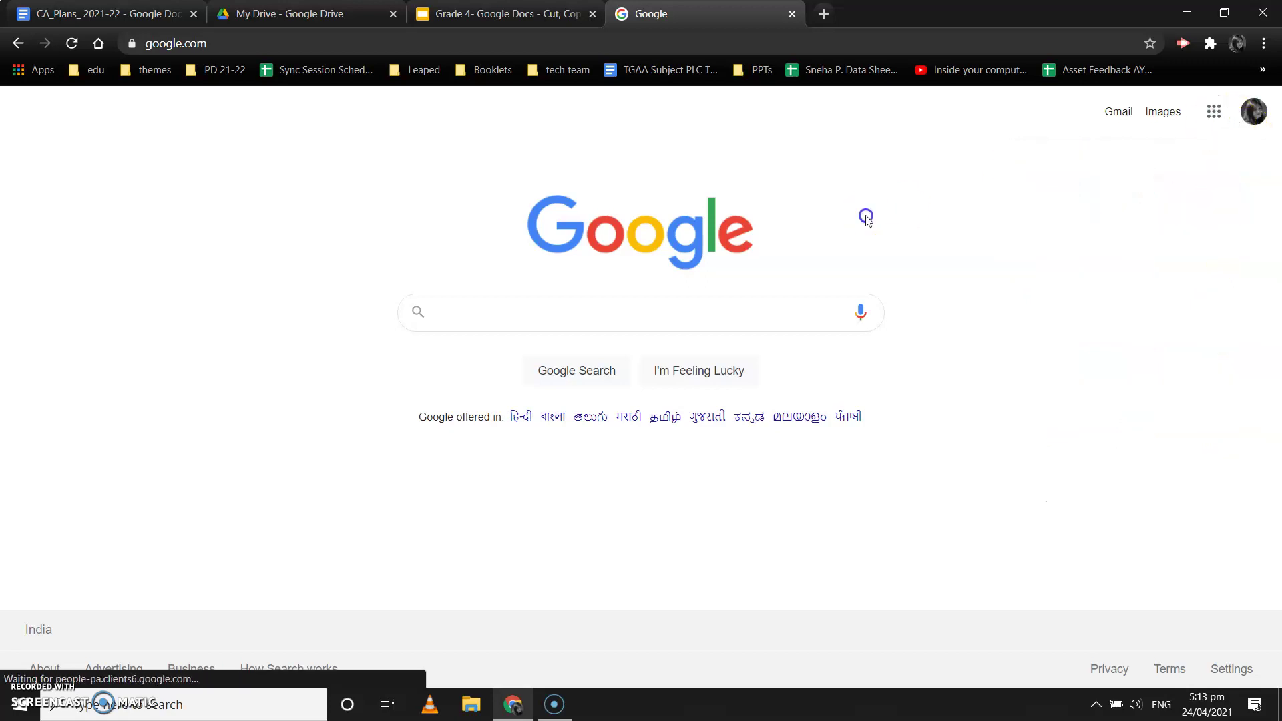
Launch Google Docs from the Google apps grid in Chrome.
left_click(1228, 107)
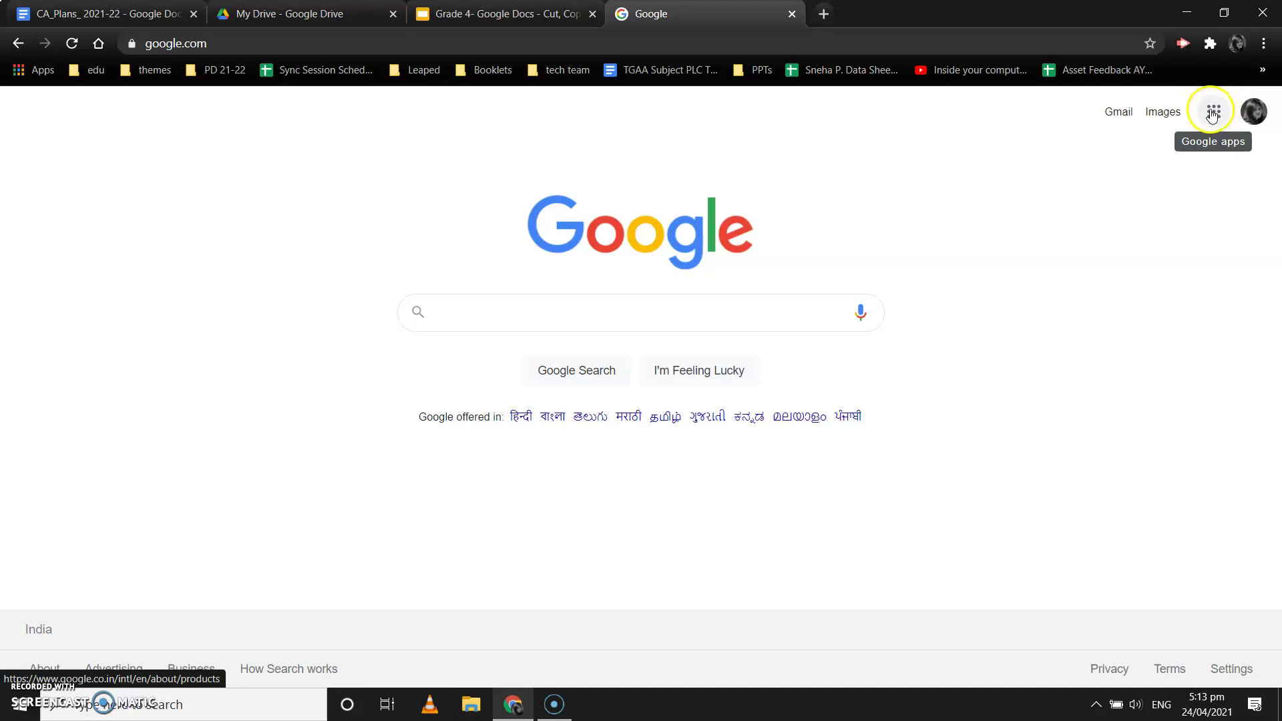
left_click(1213, 115)
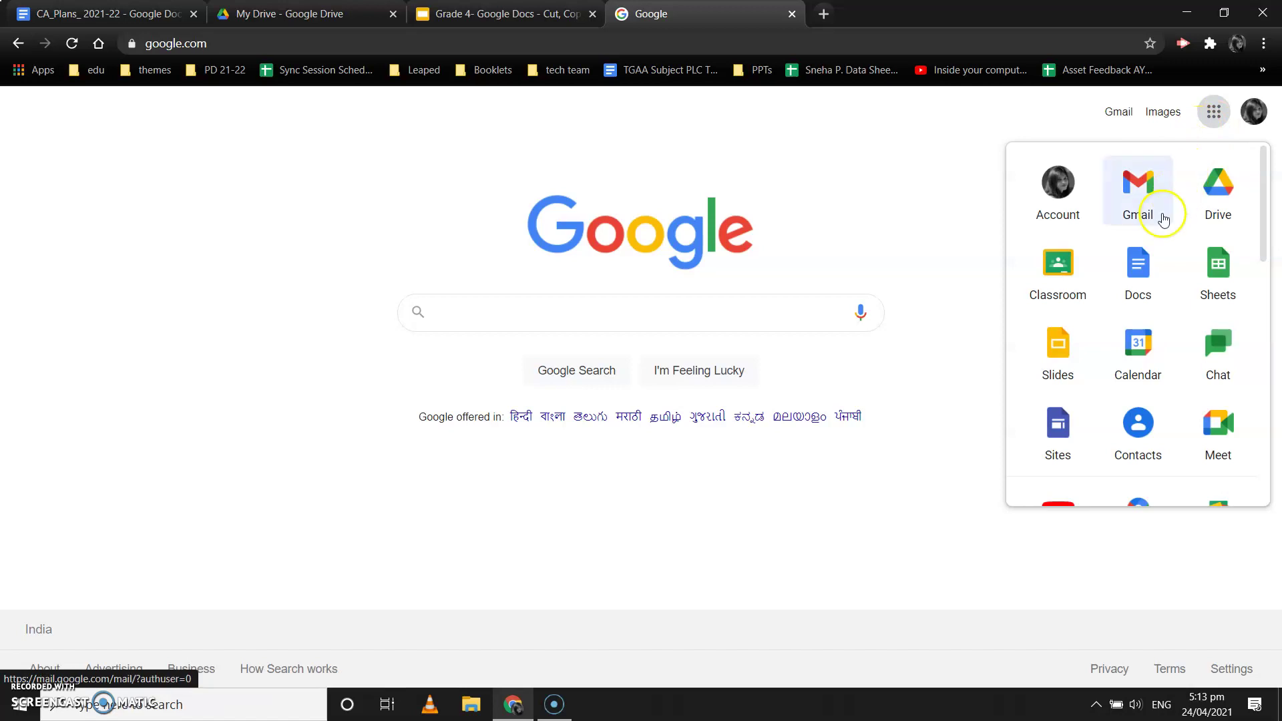
left_click(1140, 274)
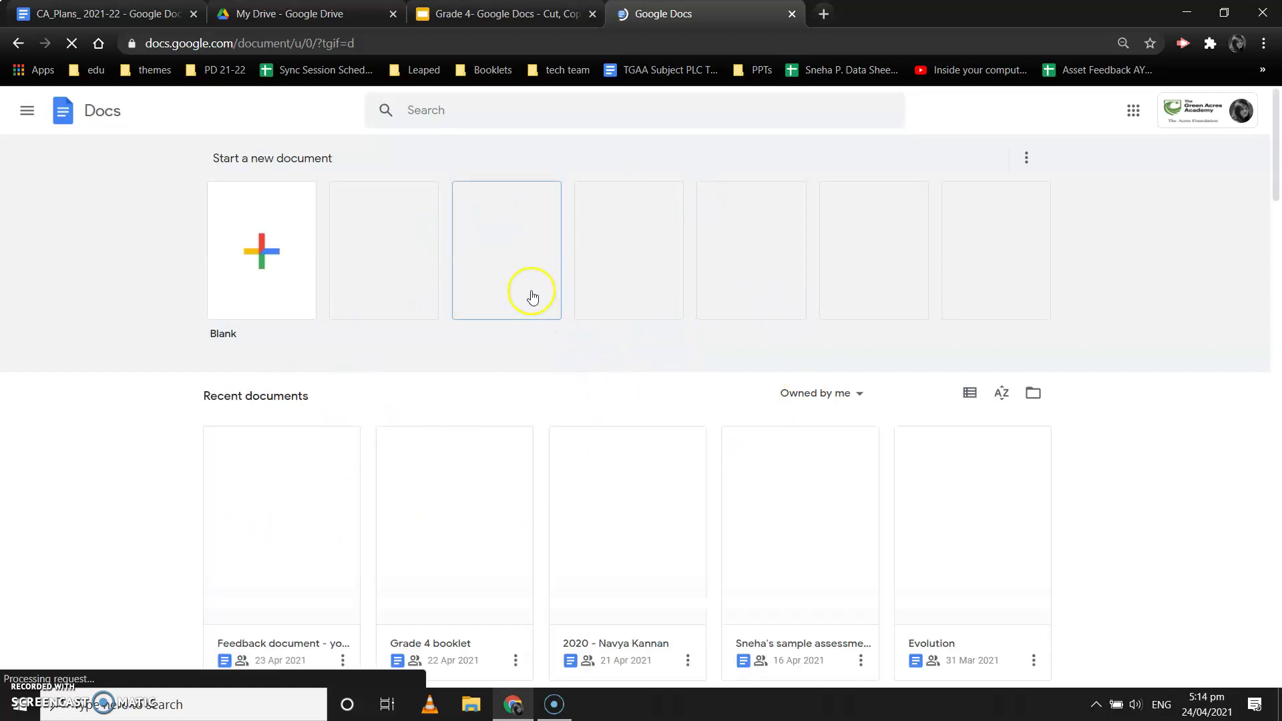
Browse the Docs templates and recent files, then start a Blank document.
scroll(419, 446, "down", 2)
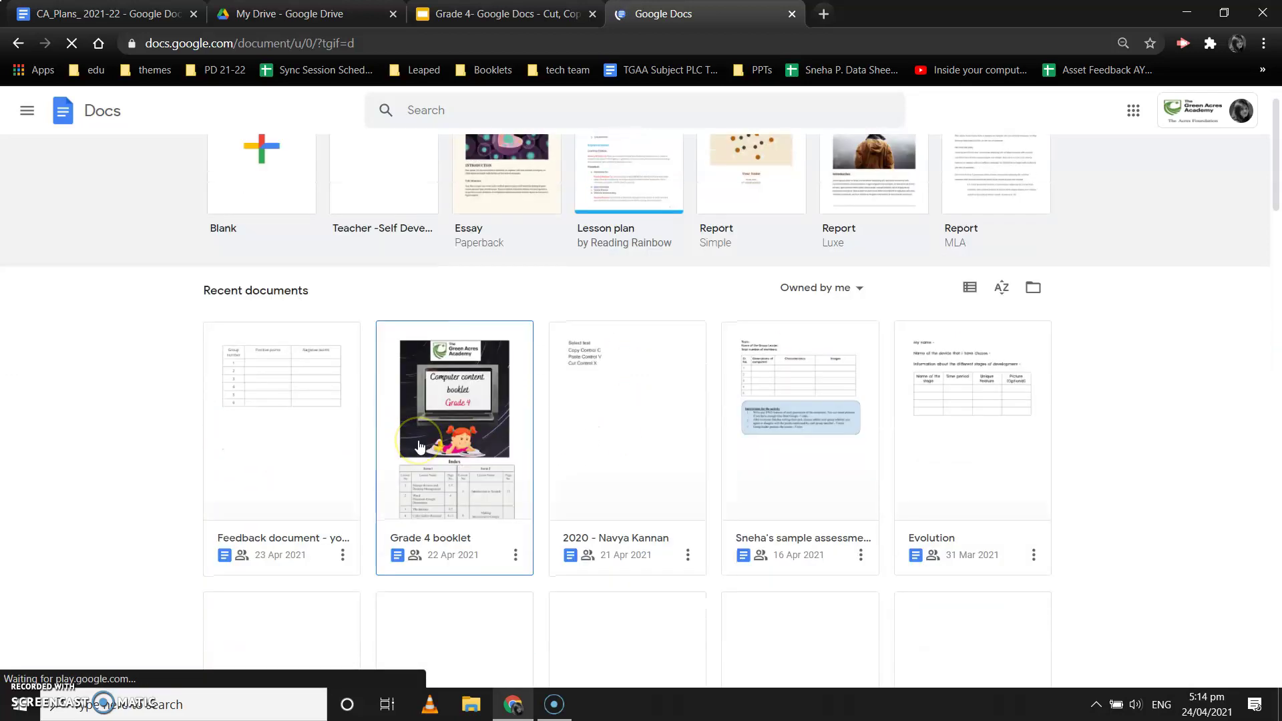
scroll(419, 446, "up", 2)
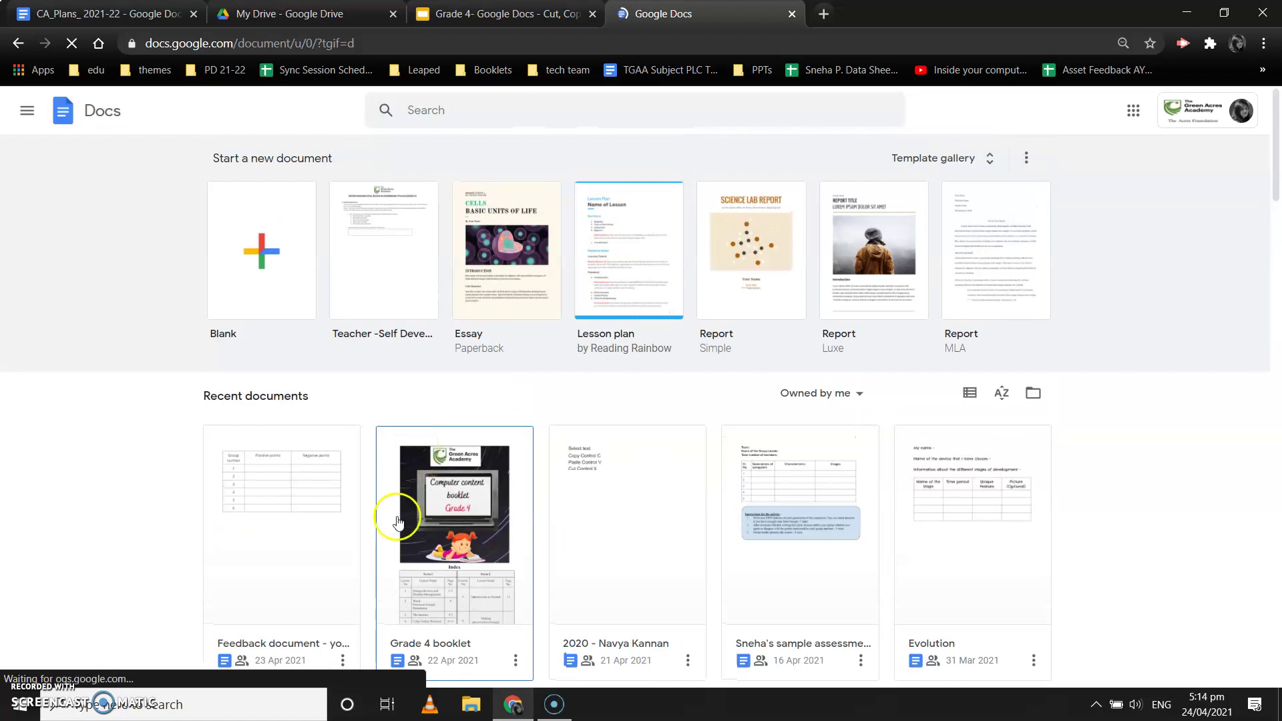
scroll(401, 498, "down", 2)
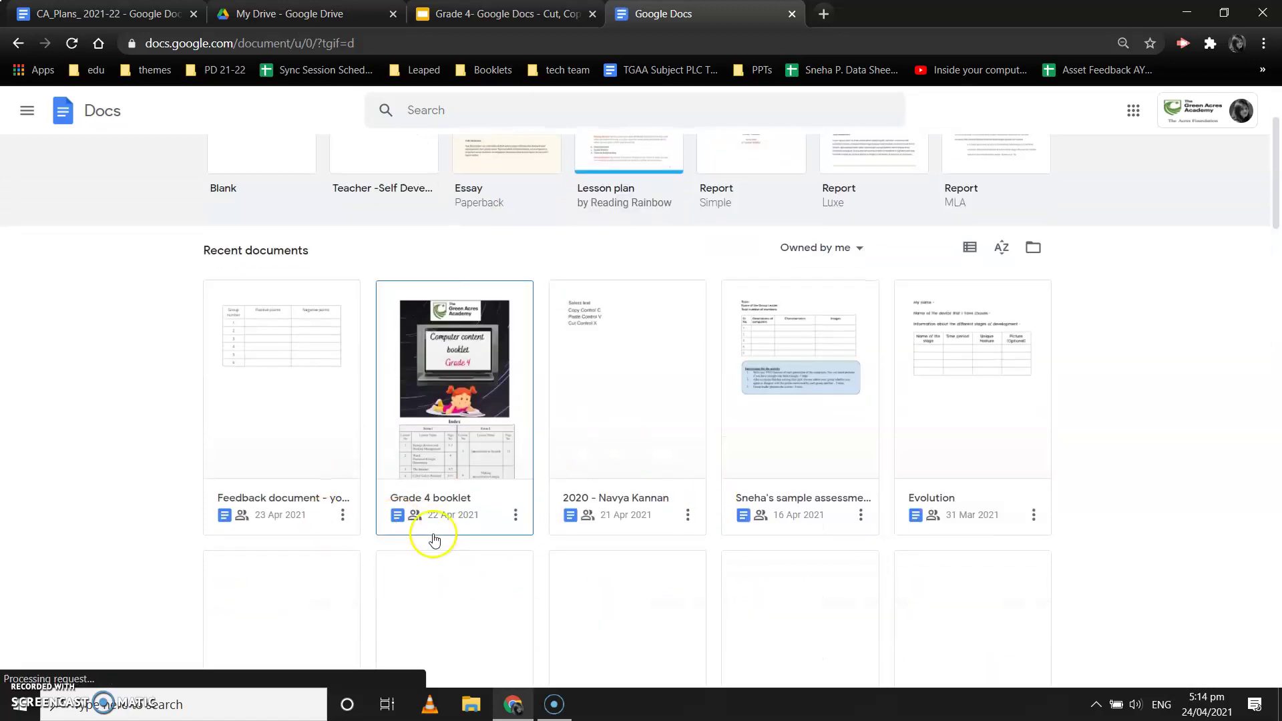
scroll(434, 540, "up", 2)
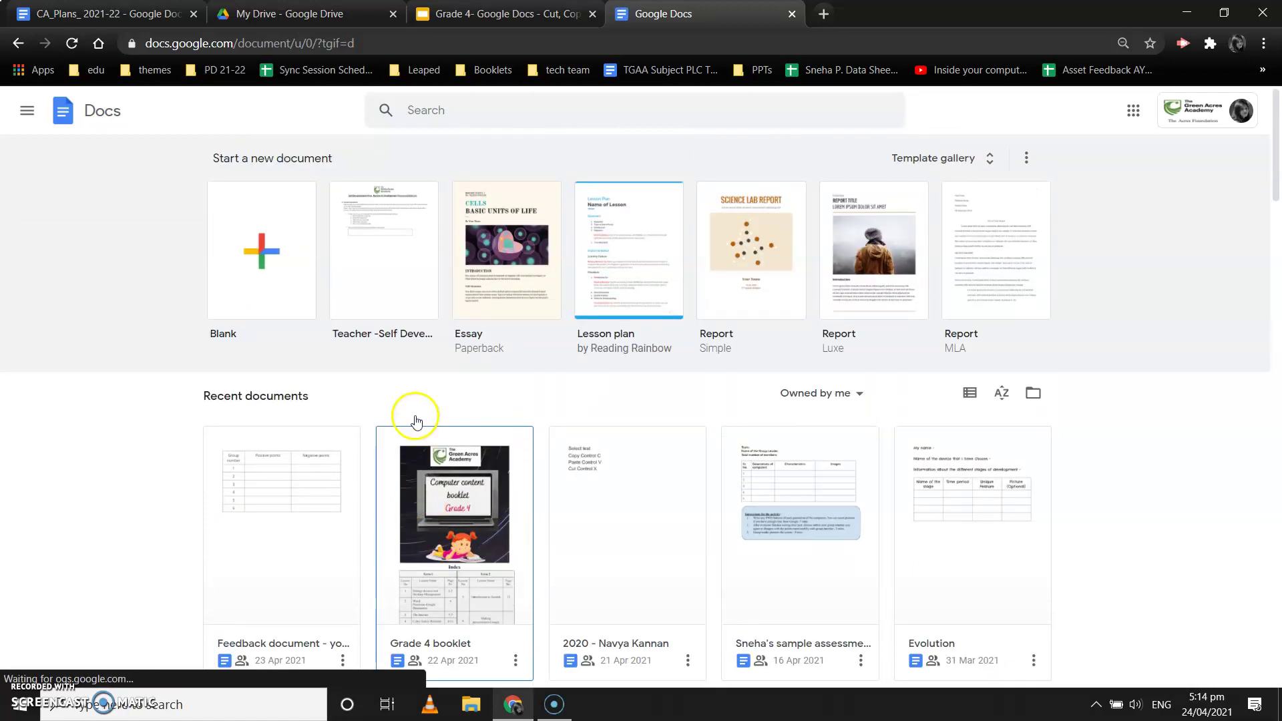
left_click(265, 249)
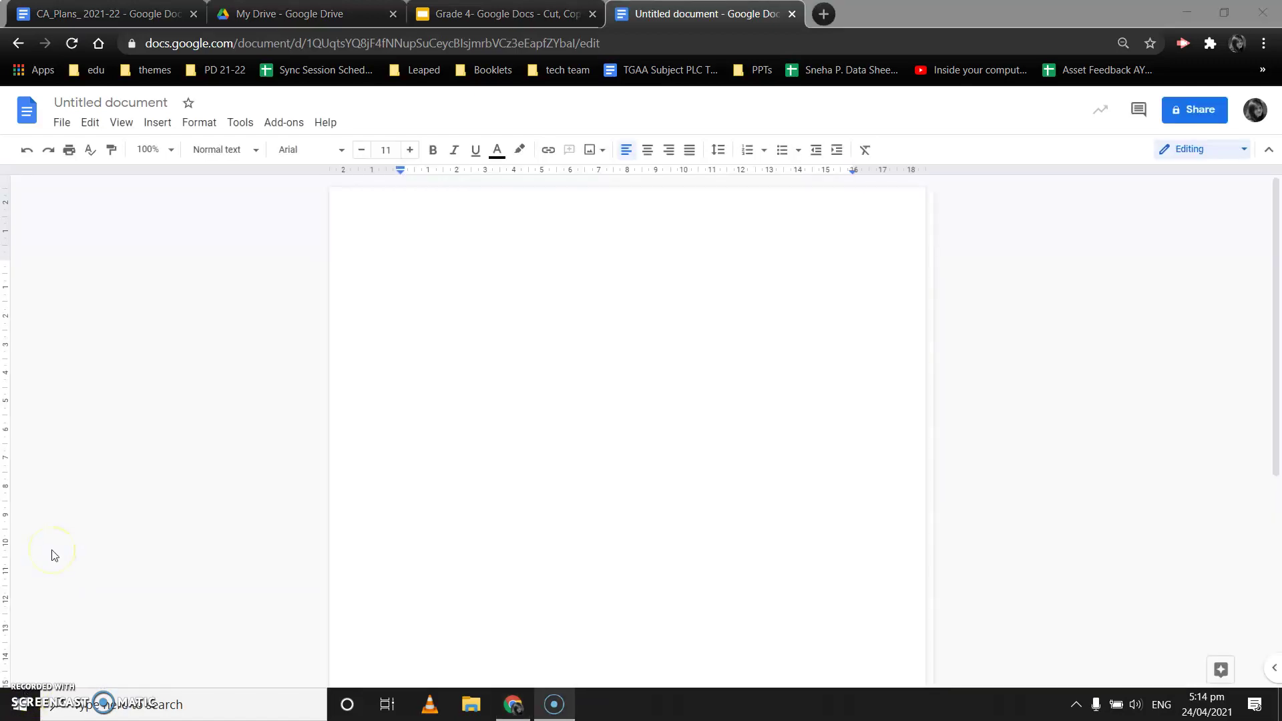
Rename the untitled document to 'Cut, Copy and Paste'.
left_click(101, 101)
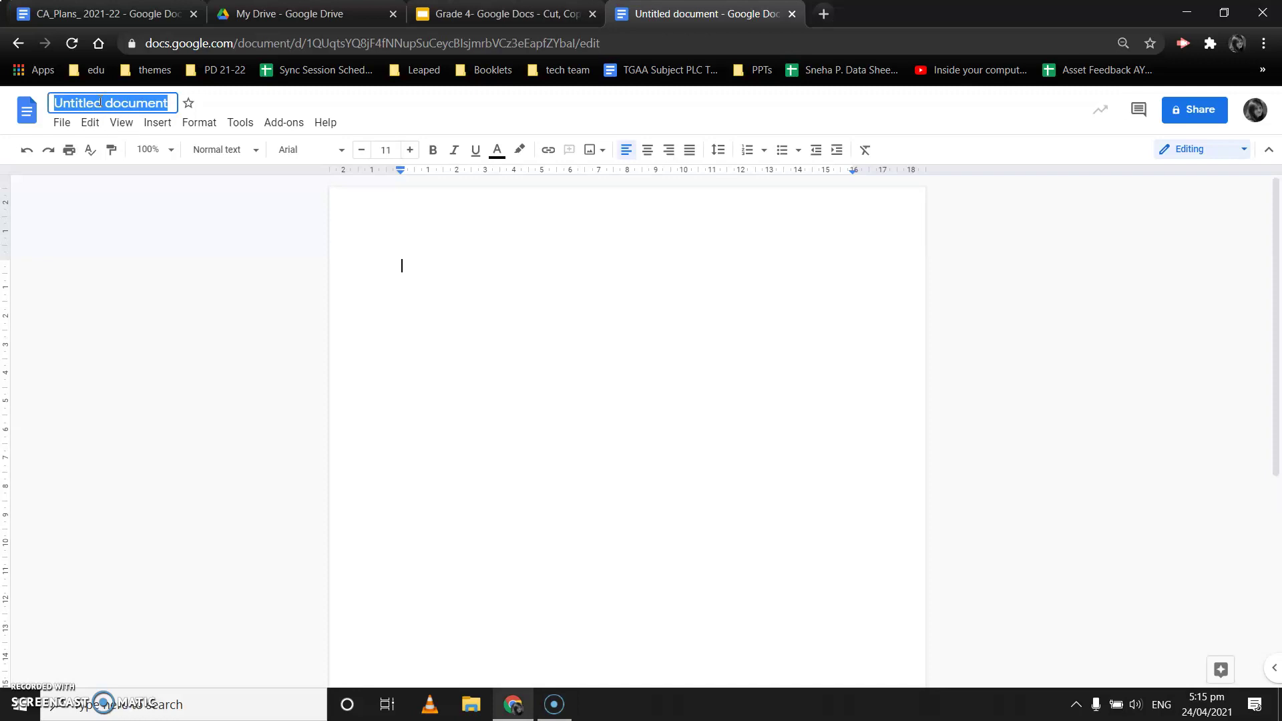
key("BackSpace")
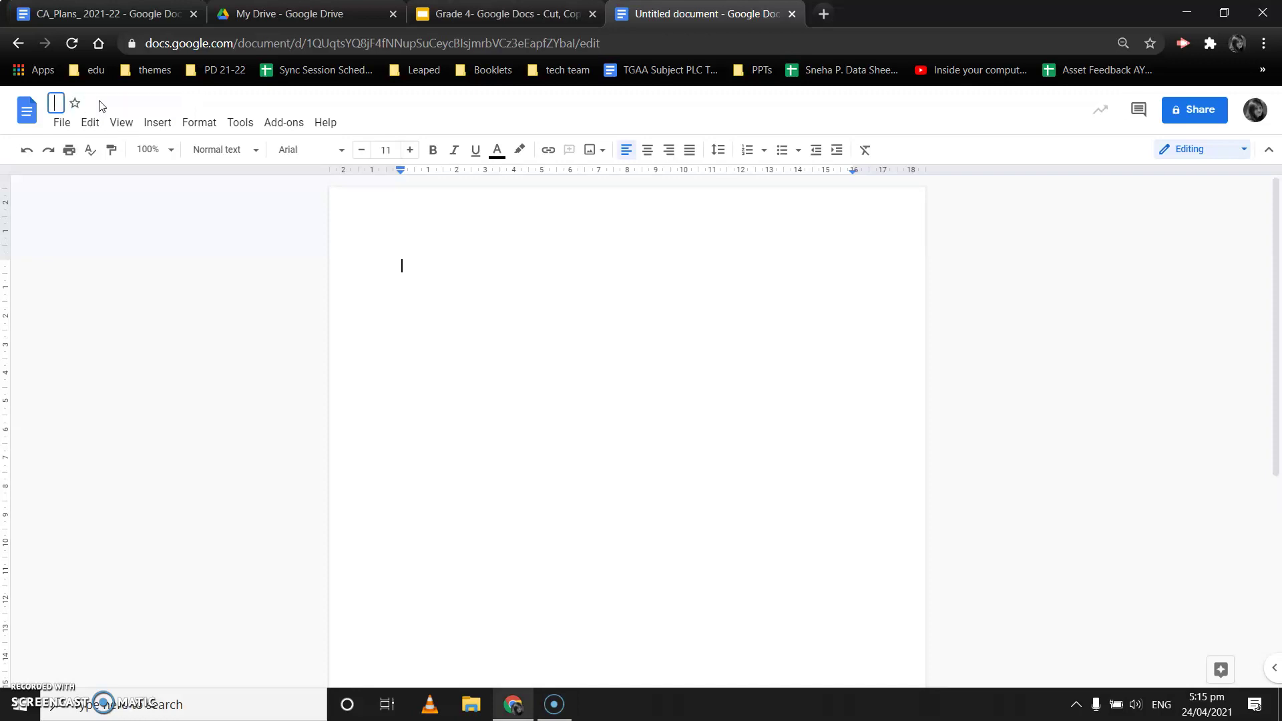
type("Cut, Copy and ")
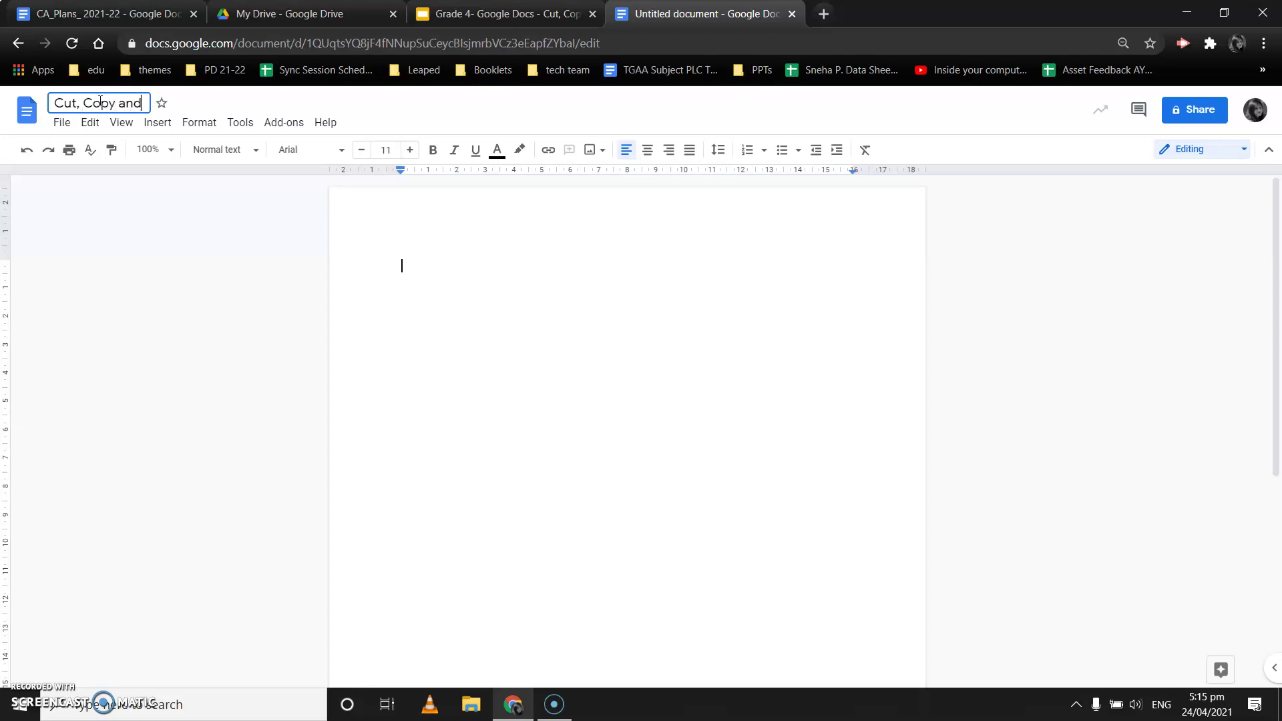
type("Paste")
left_click(511, 303)
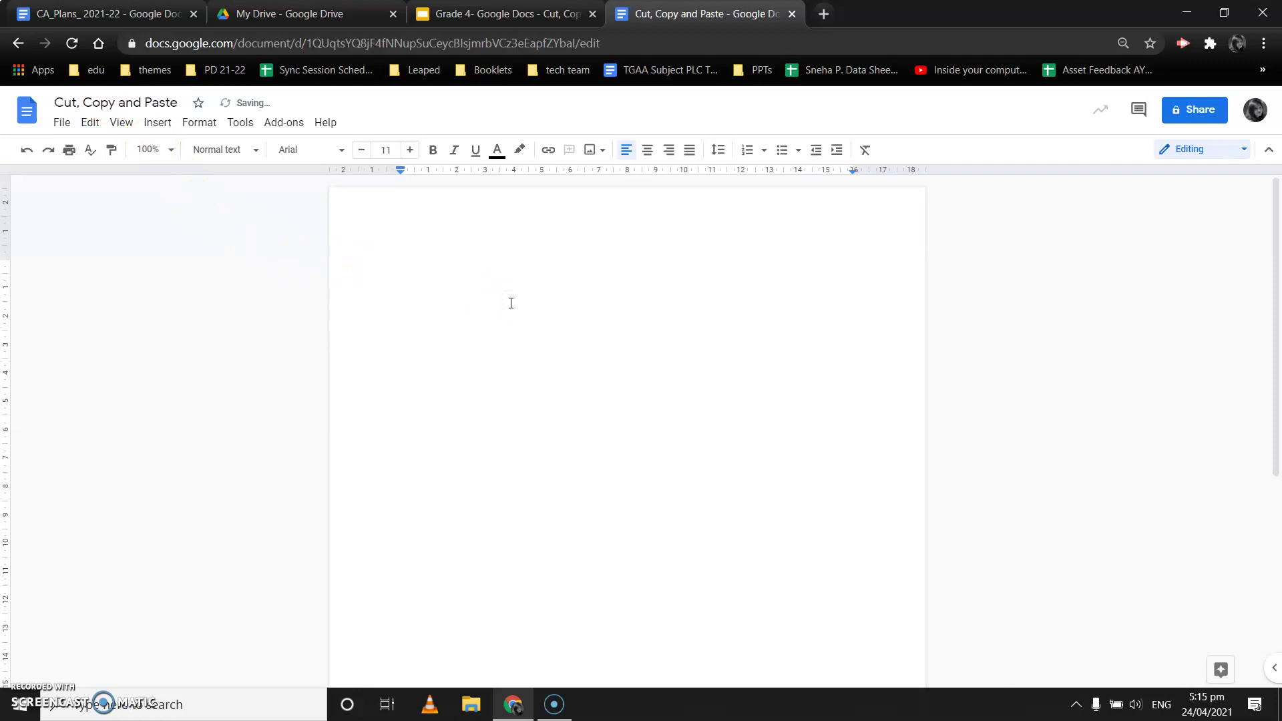
Raise the font size to 18 at the start of the page.
left_click(430, 267)
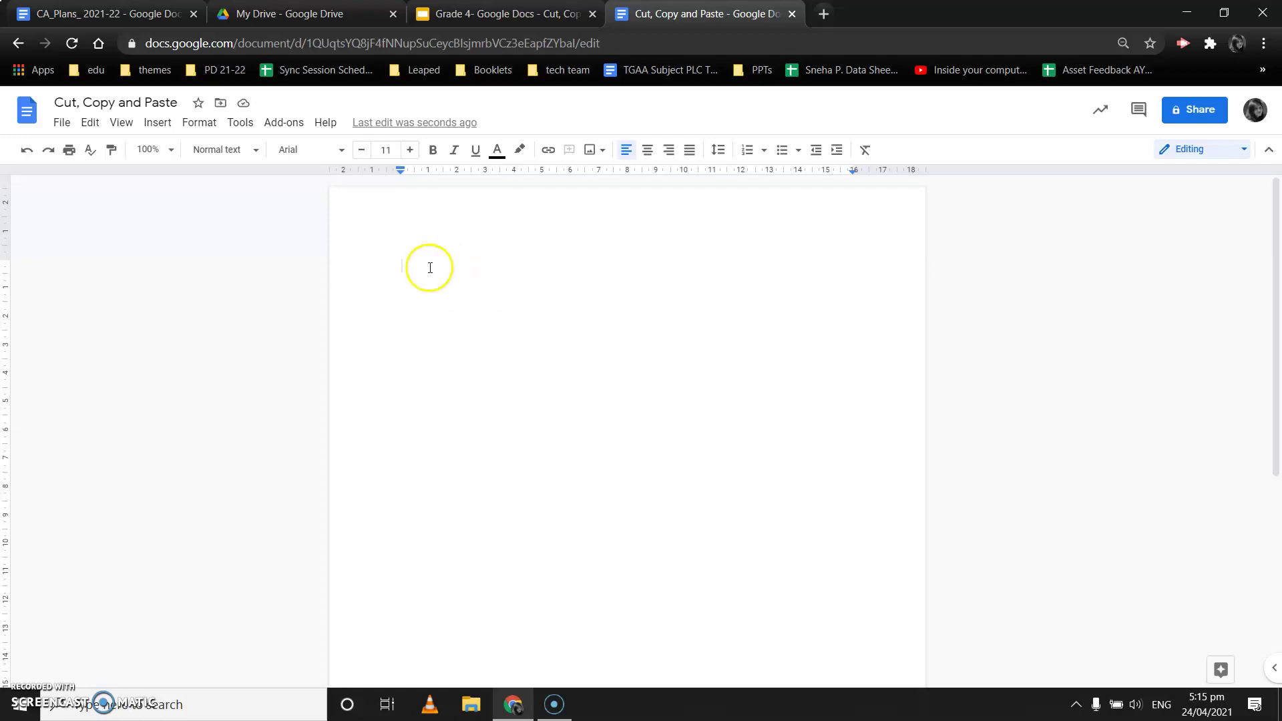
left_click(412, 151)
left_click(413, 151)
left_click(413, 151)
left_click(413, 151)
left_click(413, 151)
left_click(412, 151)
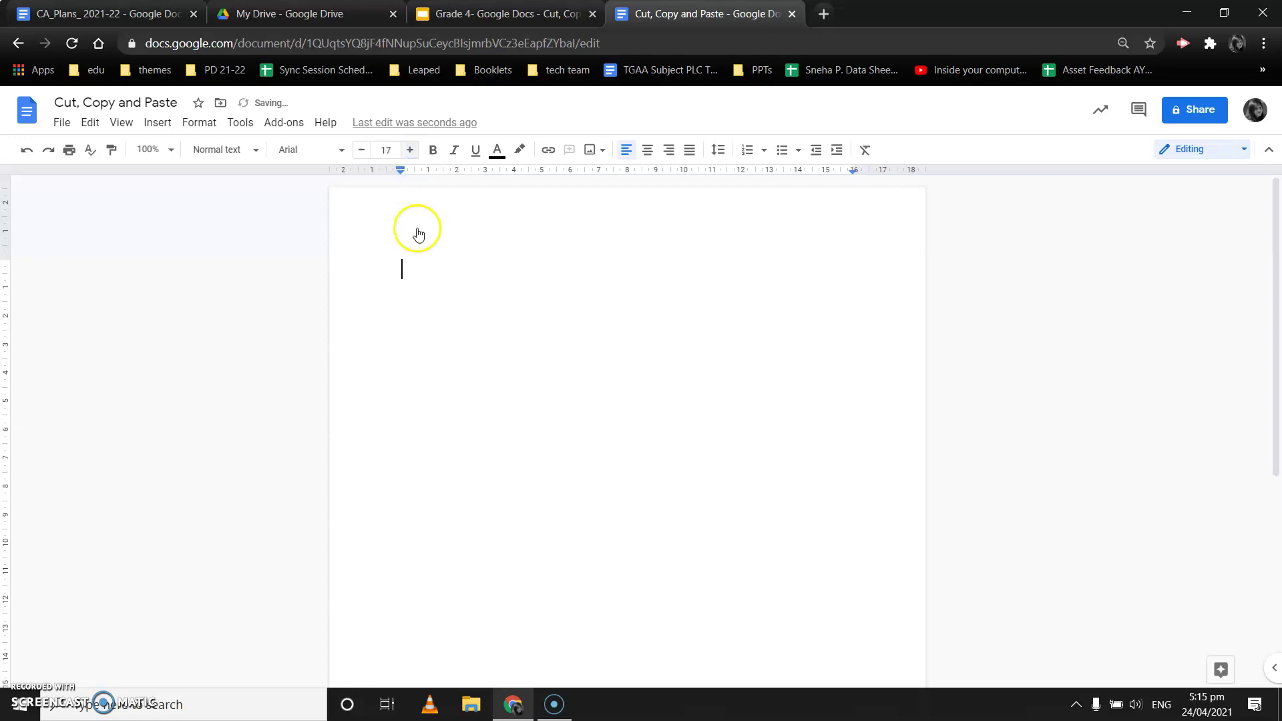
left_click(410, 151)
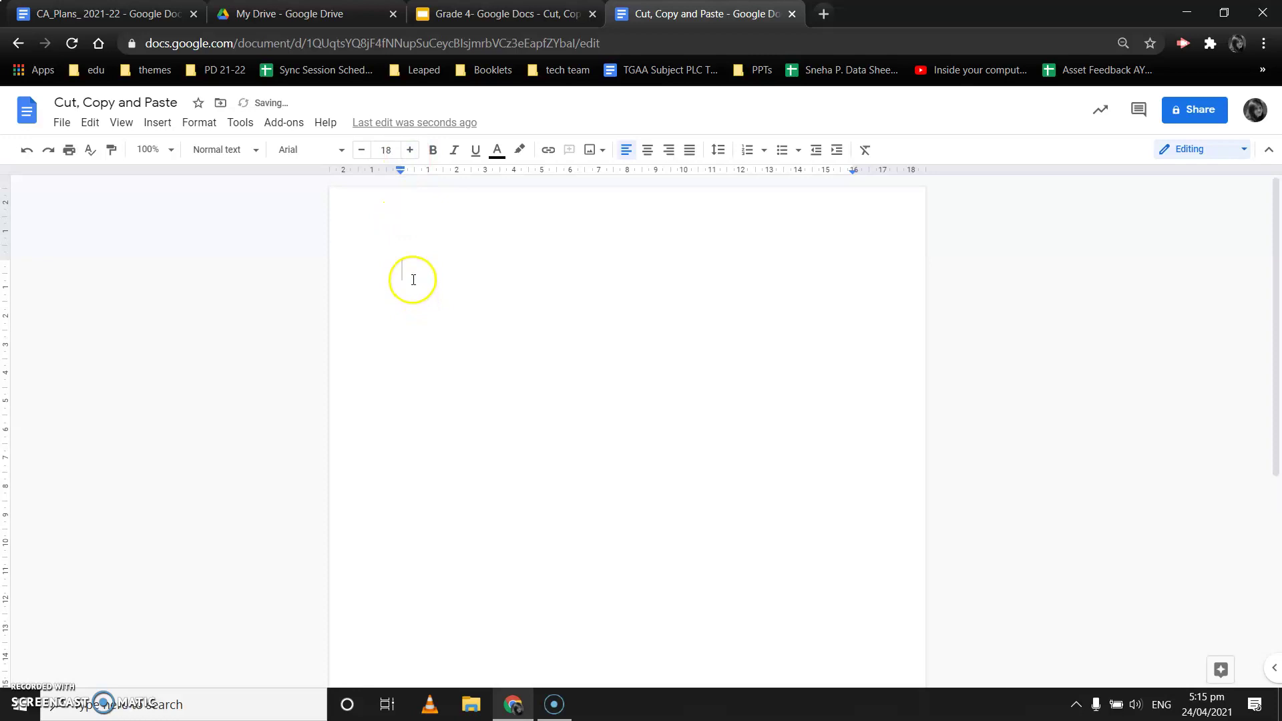
Type 'Hi!', a line introducing the author's name, and 'I like to paint a lot'.
type("Hi!")
key("Return")
key("Return")
type("My name is Sneha.  ")
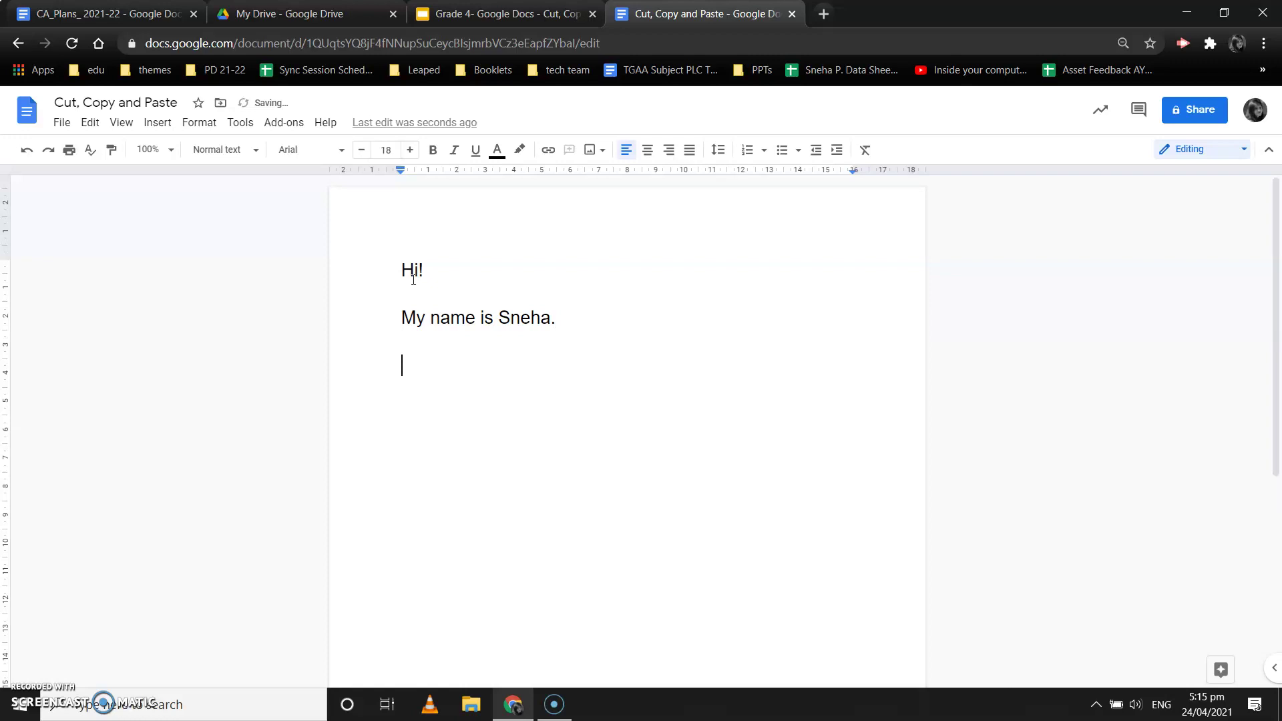
type("I like to paint")
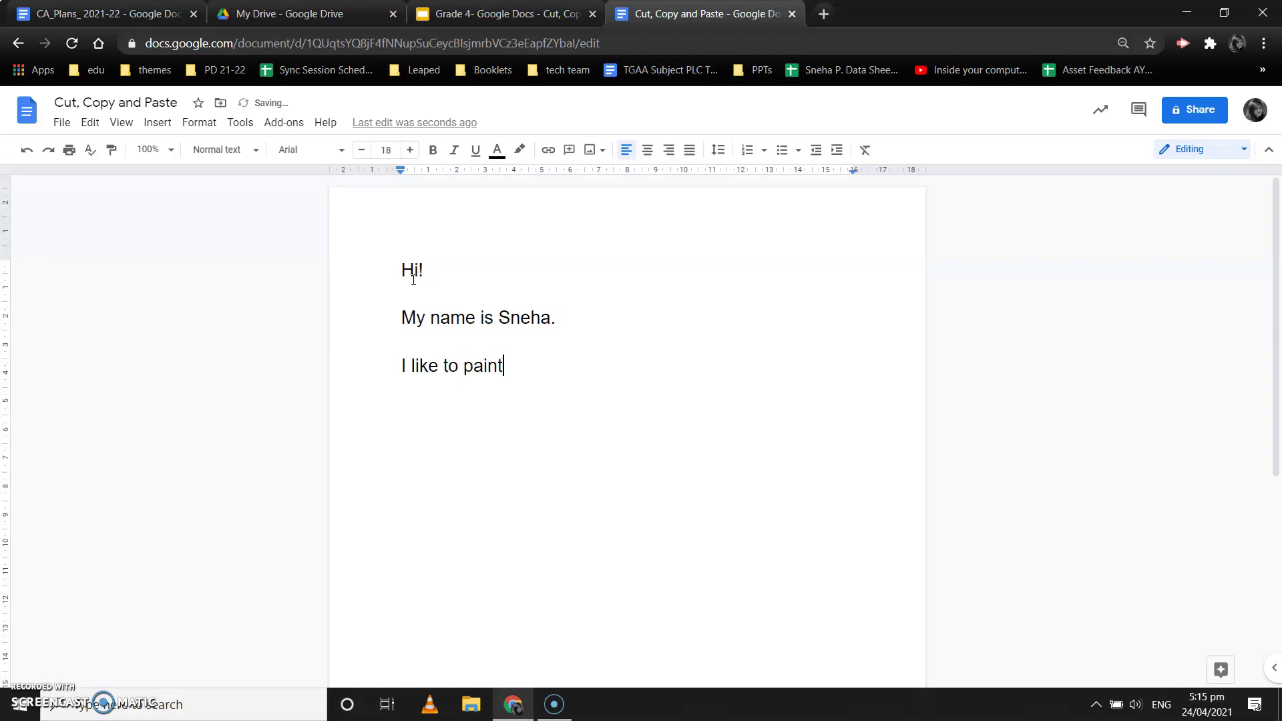
type(" a lot.")
left_click(402, 316)
Select the author's name line and bring up the Edit menu to cut it.
left_click_drag(403, 315, 561, 315)
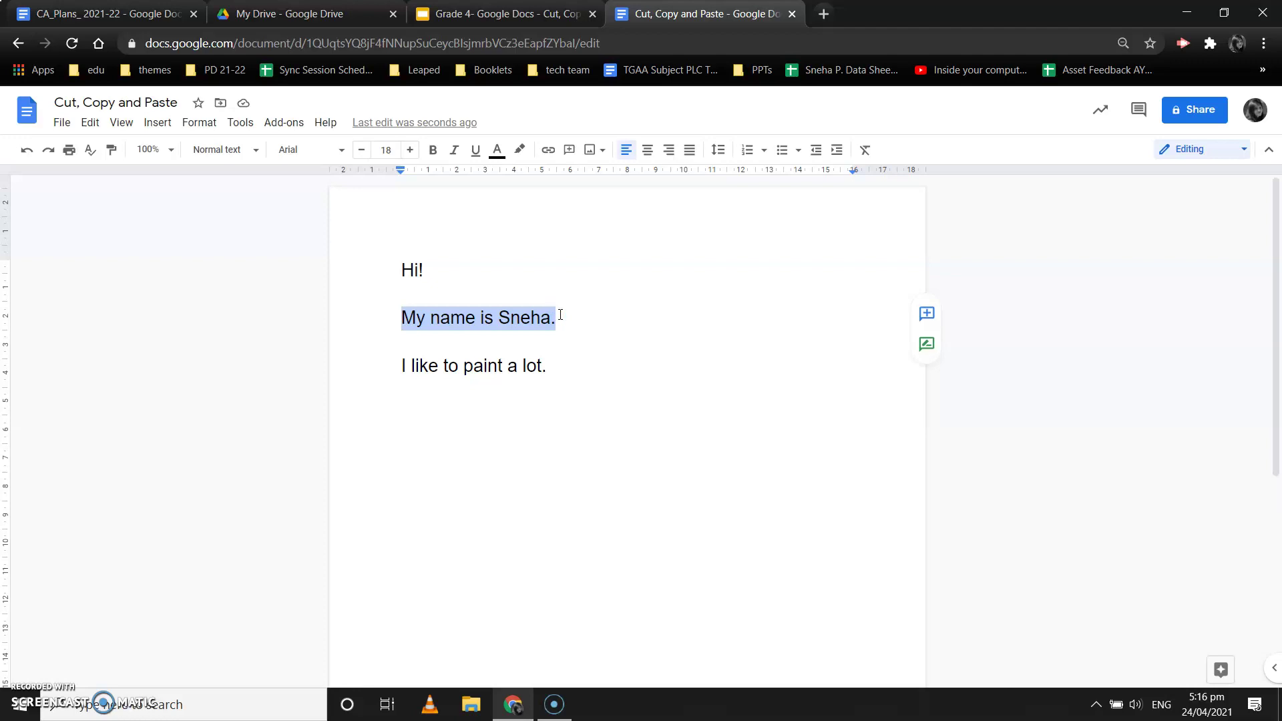
right_click(465, 321)
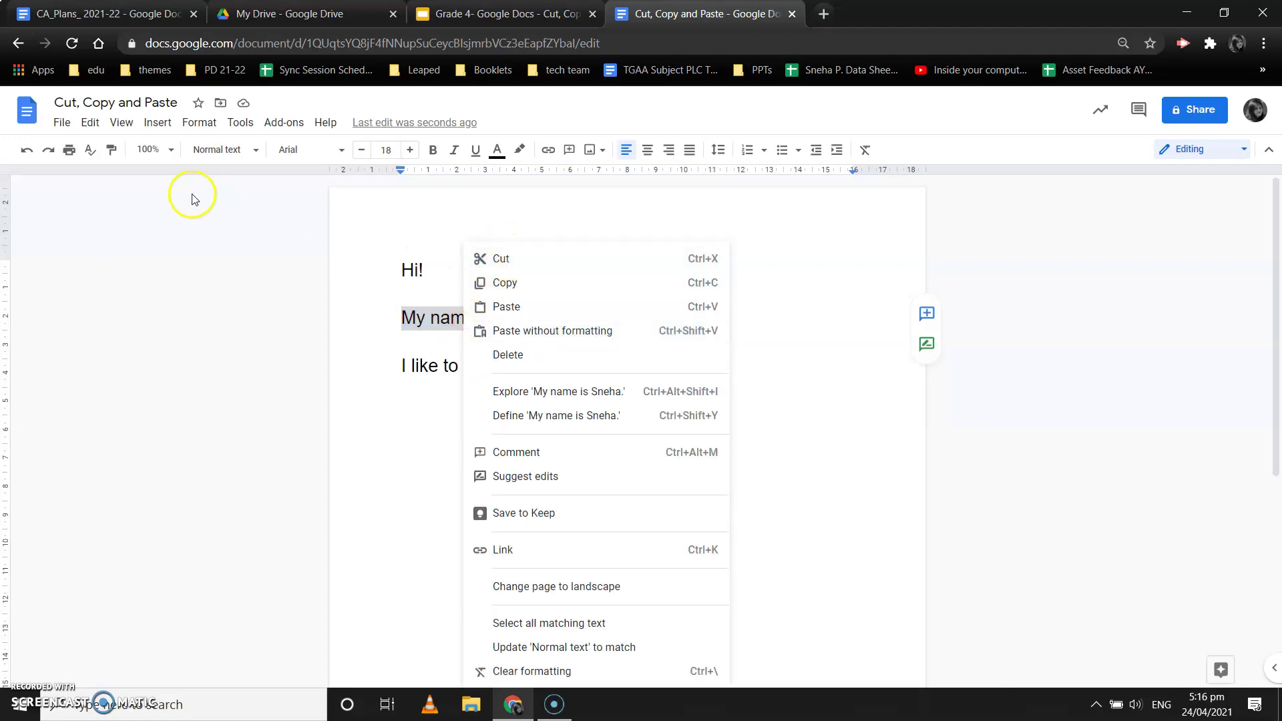
left_click(91, 126)
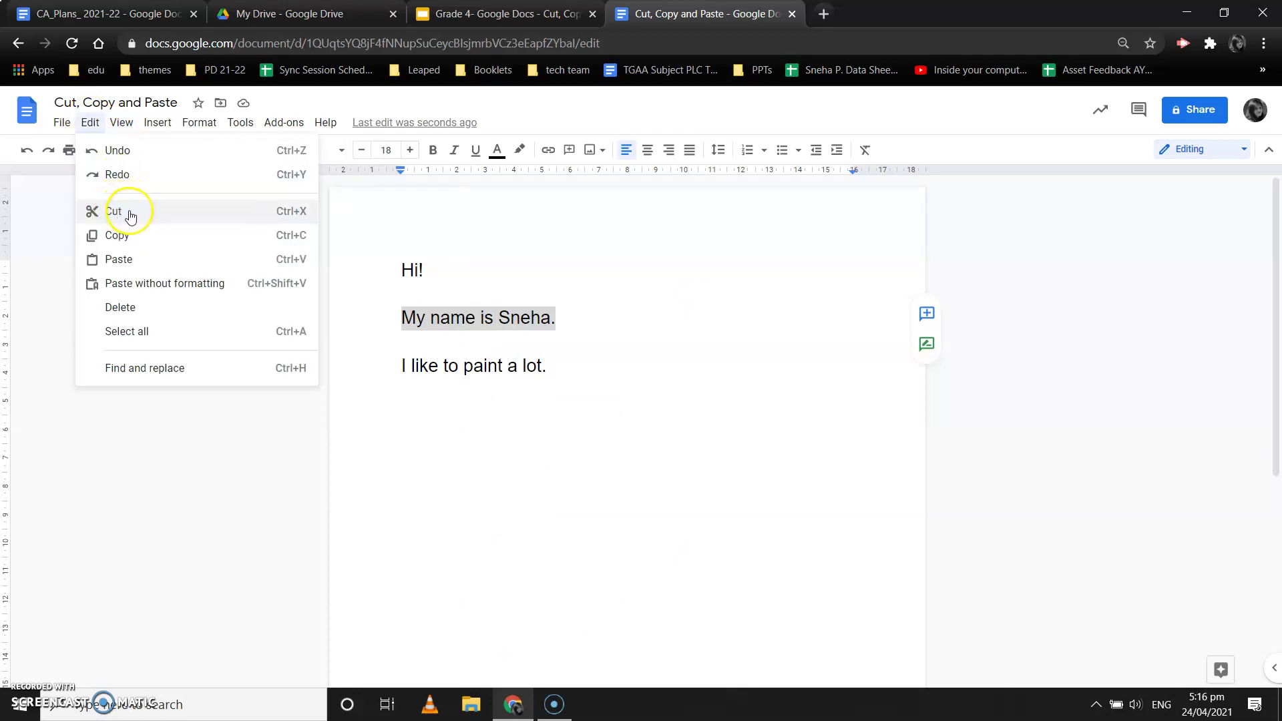
Cut the name line and add an empty line after 'I like to paint a lot.'.
left_click(270, 211)
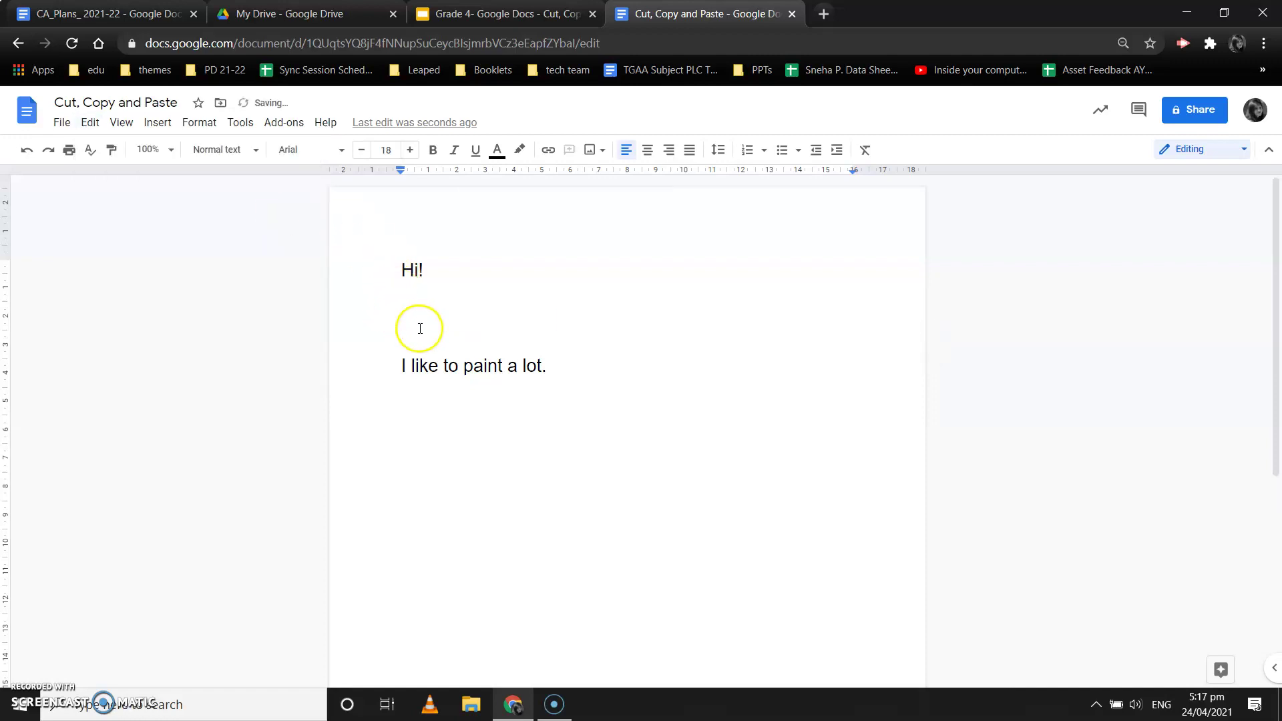
left_click(557, 369)
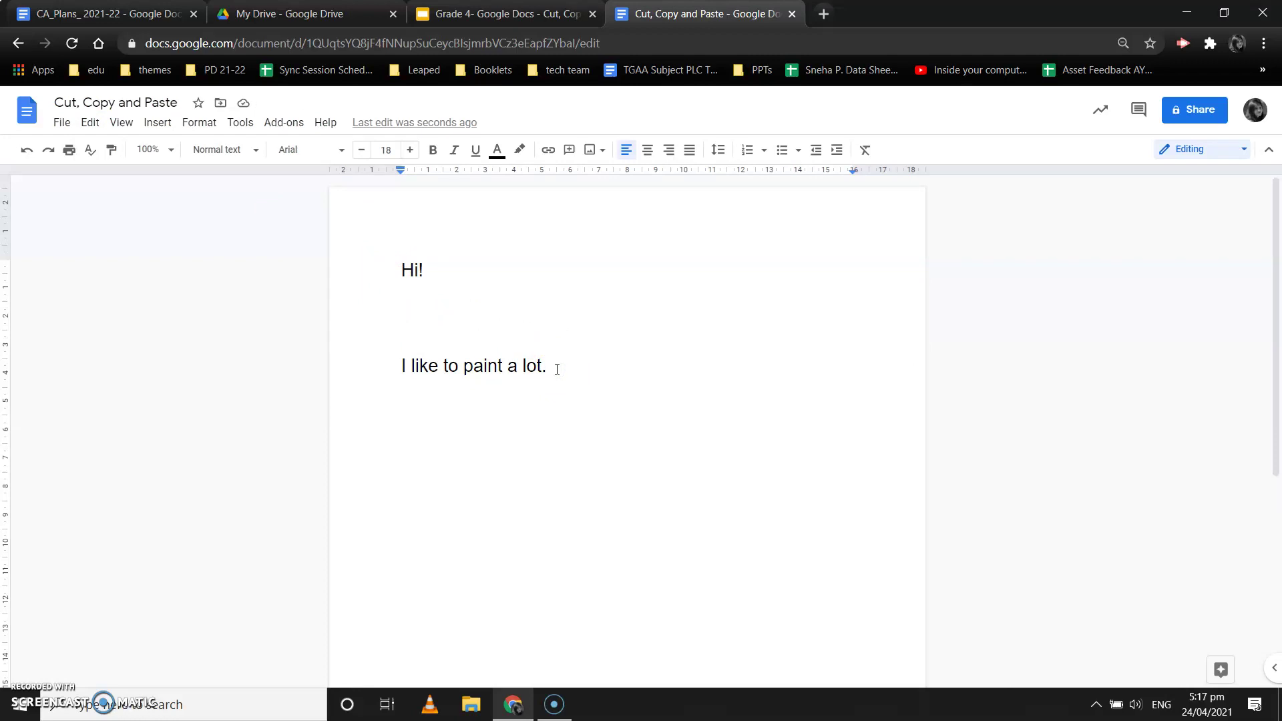
key("Return")
Paste the cut name line onto the new last line below 'I like to paint a lot.'.
right_click(406, 412)
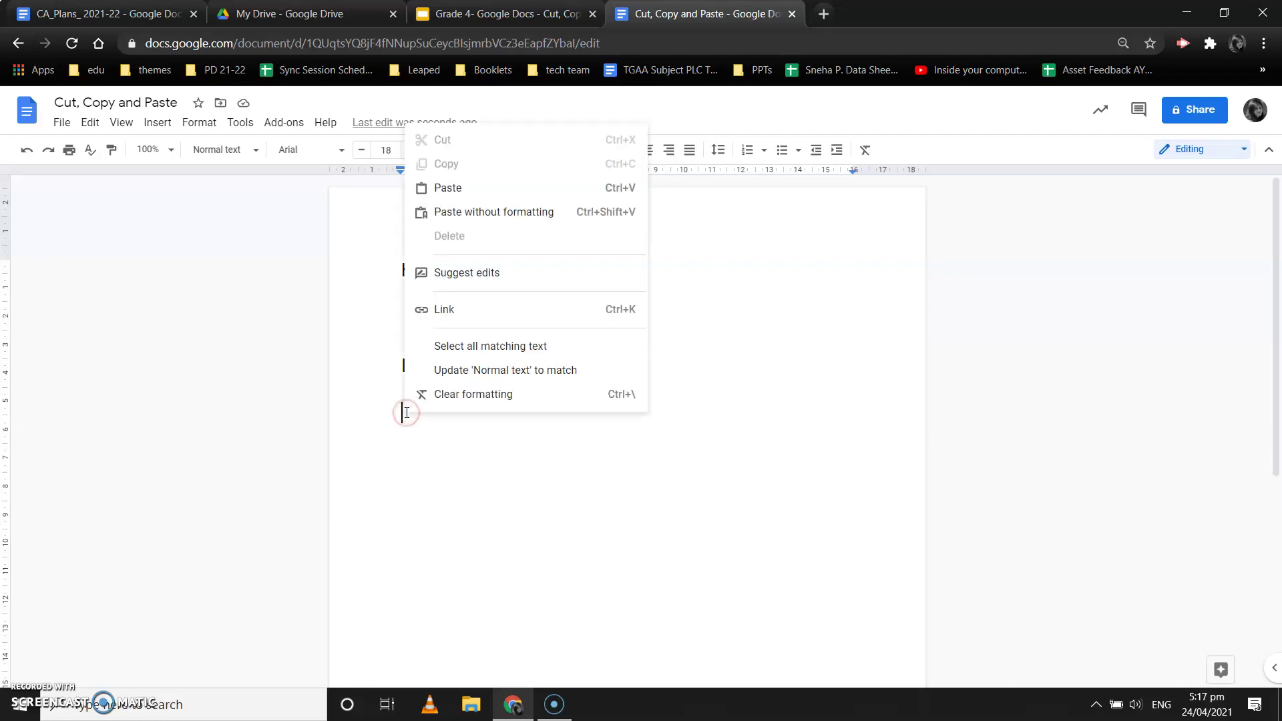
left_click(449, 189)
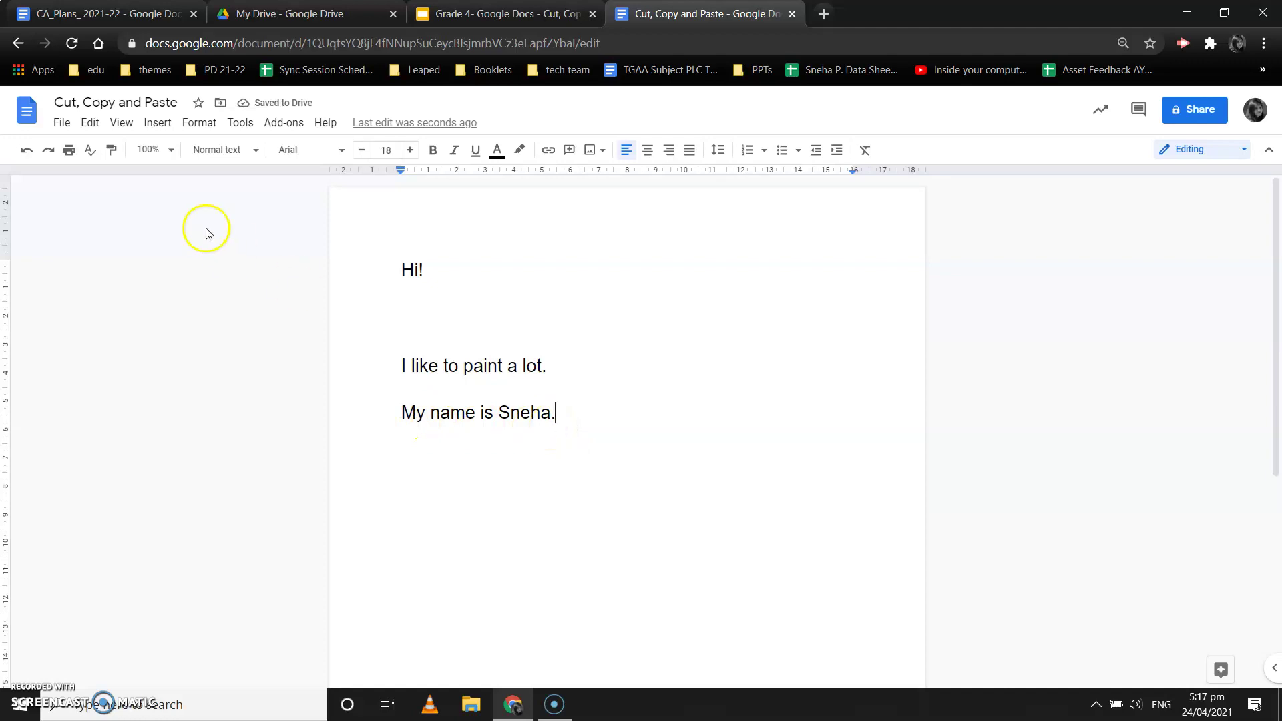
left_click(90, 123)
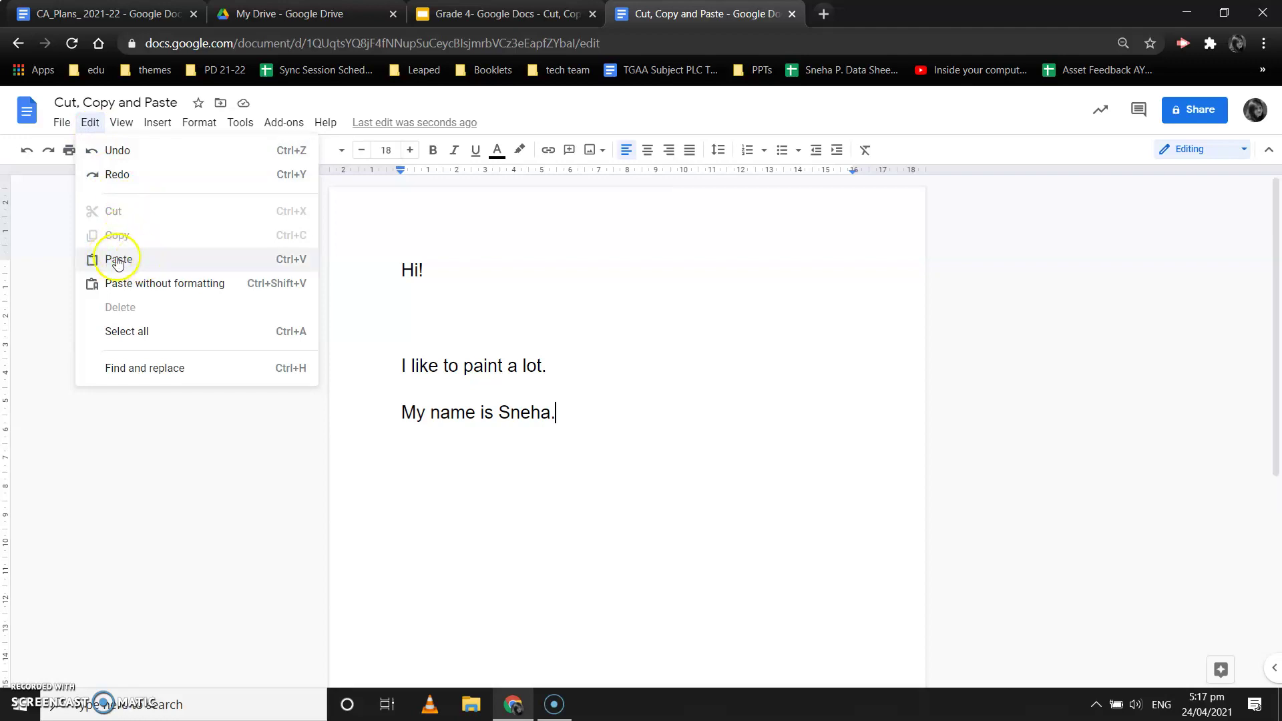
left_click(381, 443)
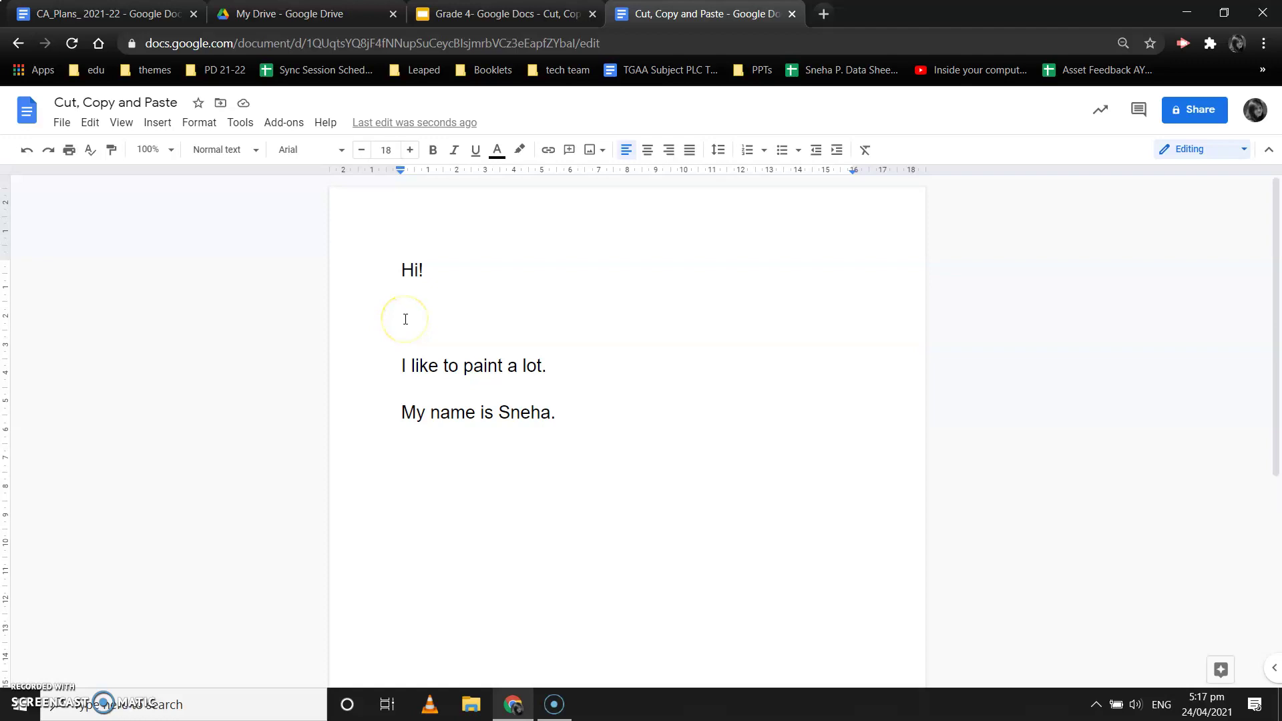
left_click_drag(401, 270, 426, 270)
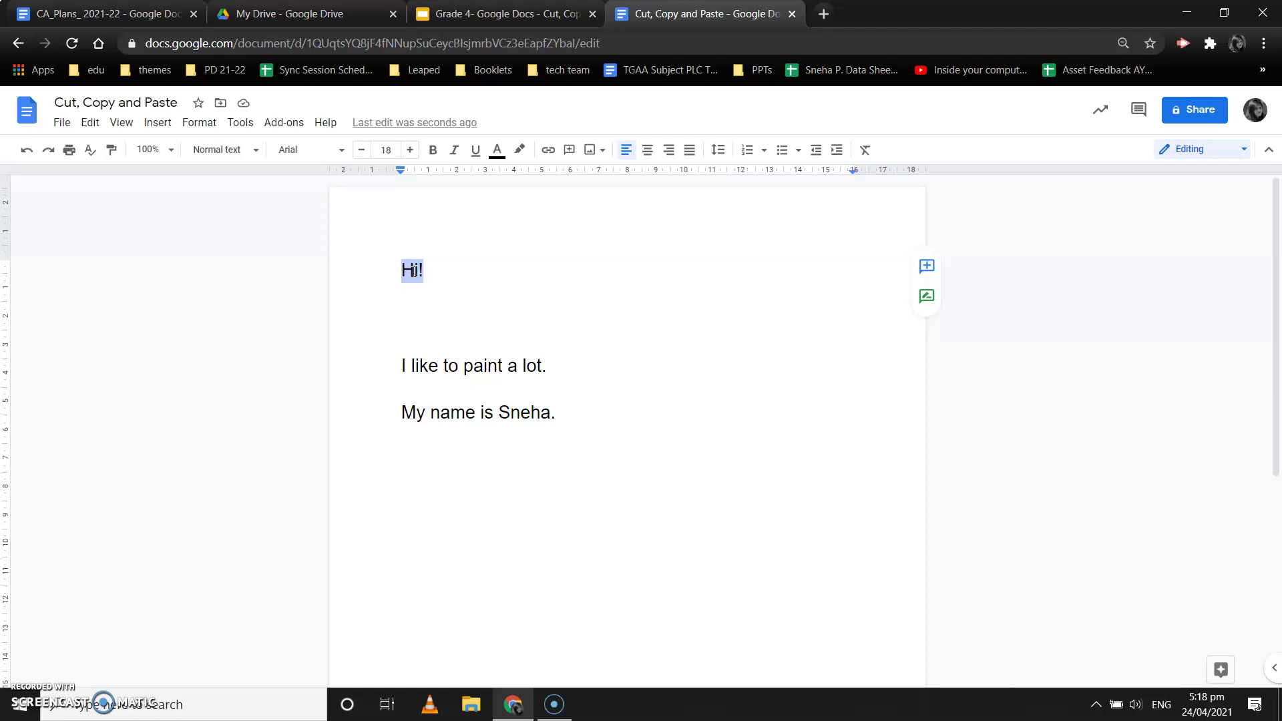
right_click(414, 271)
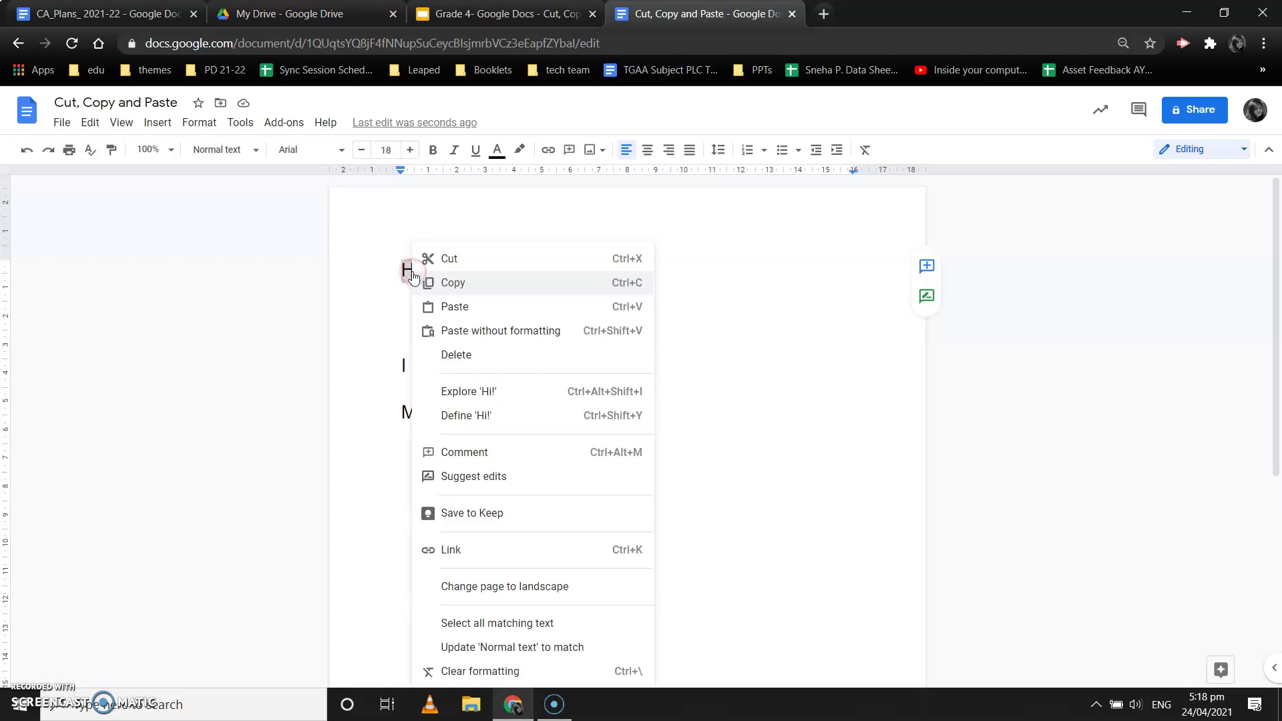
left_click(446, 288)
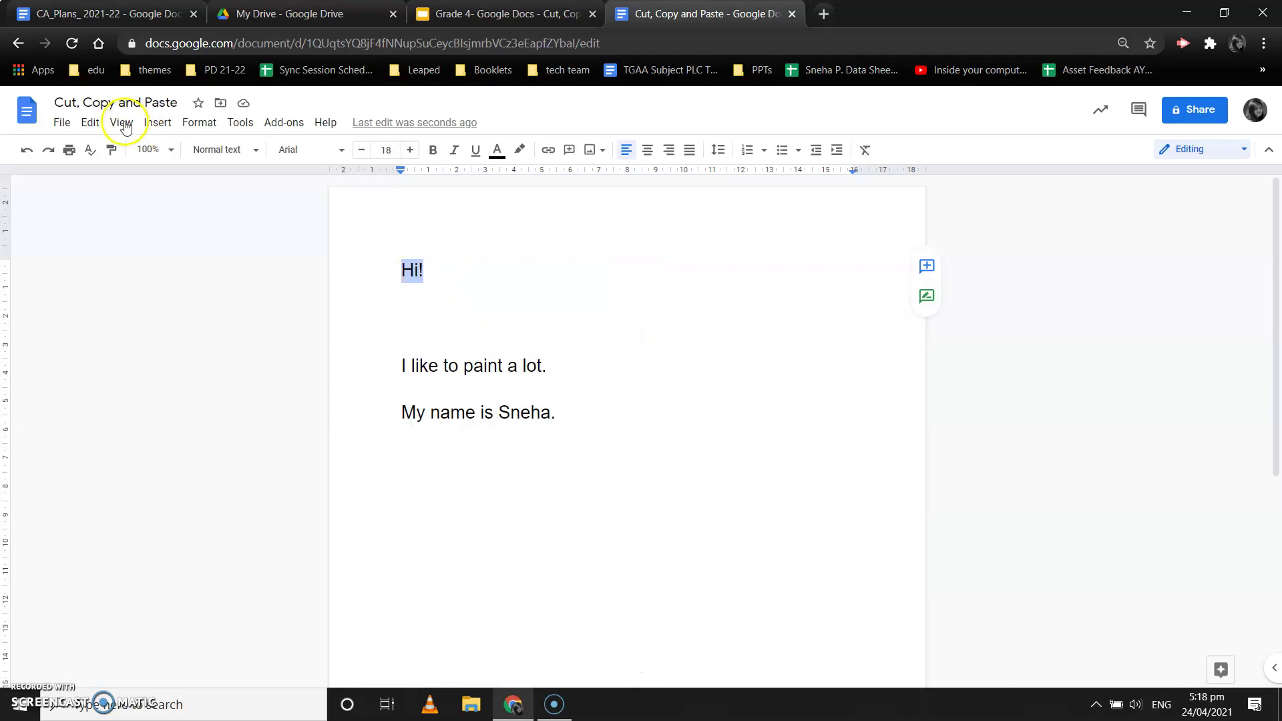
left_click(91, 123)
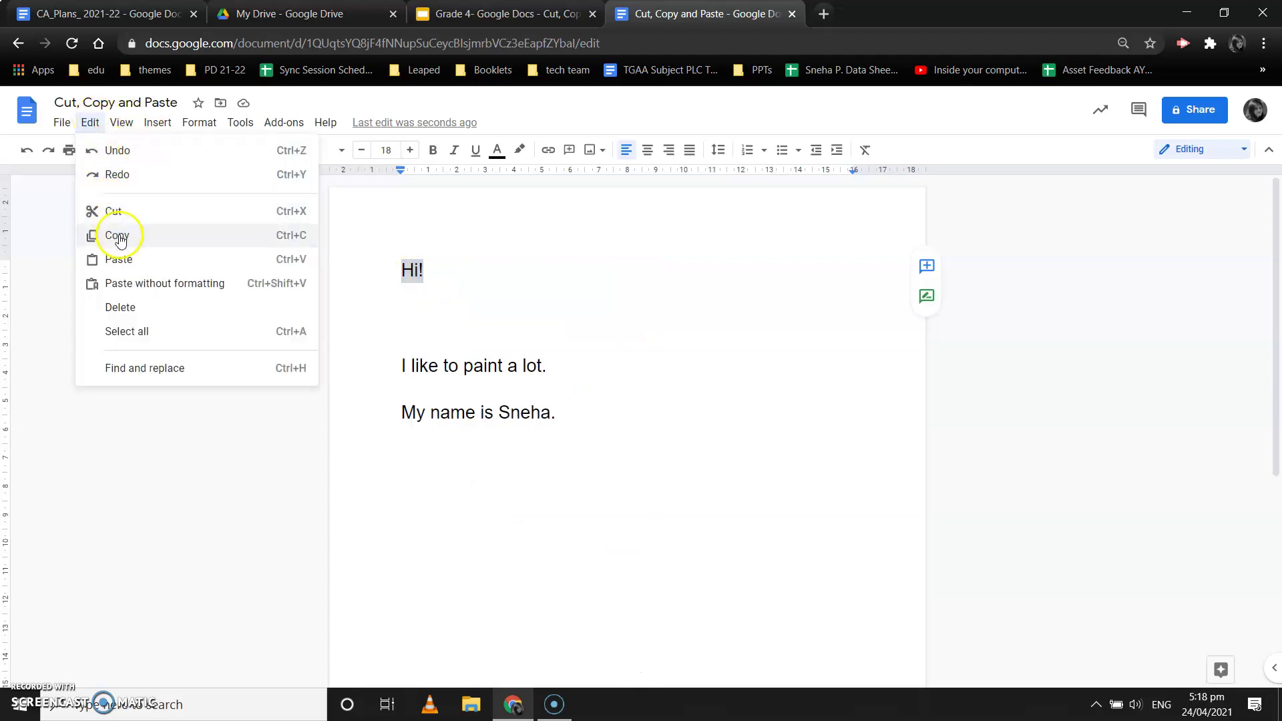
left_click(430, 271)
left_click(405, 310)
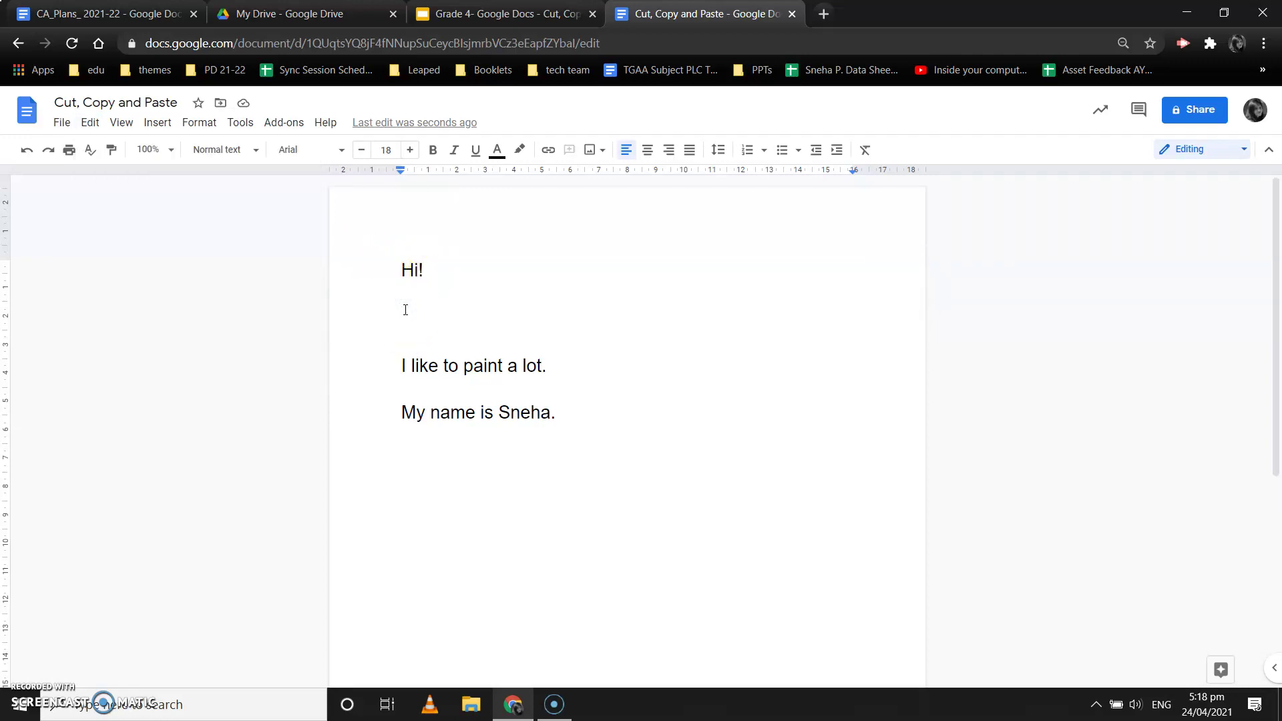
Paste 'Hi!' onto the empty second line with Edit > Paste.
right_click(404, 311)
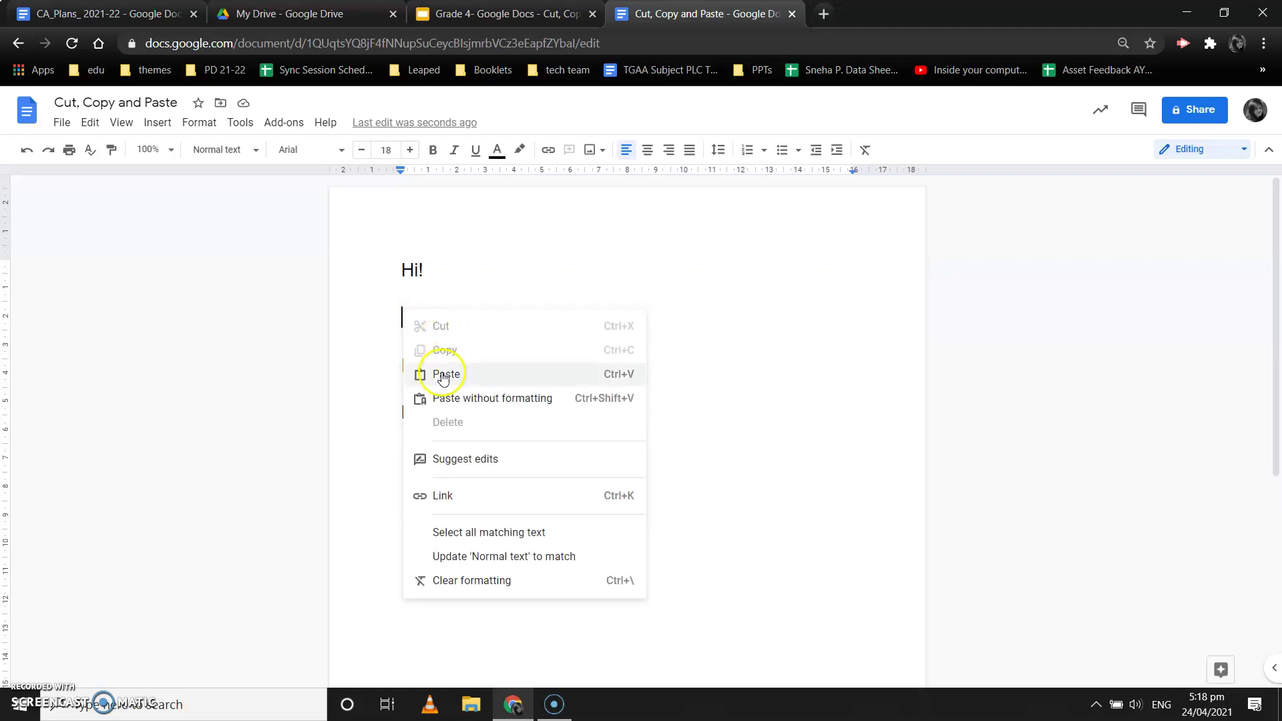
left_click(90, 123)
left_click(120, 260)
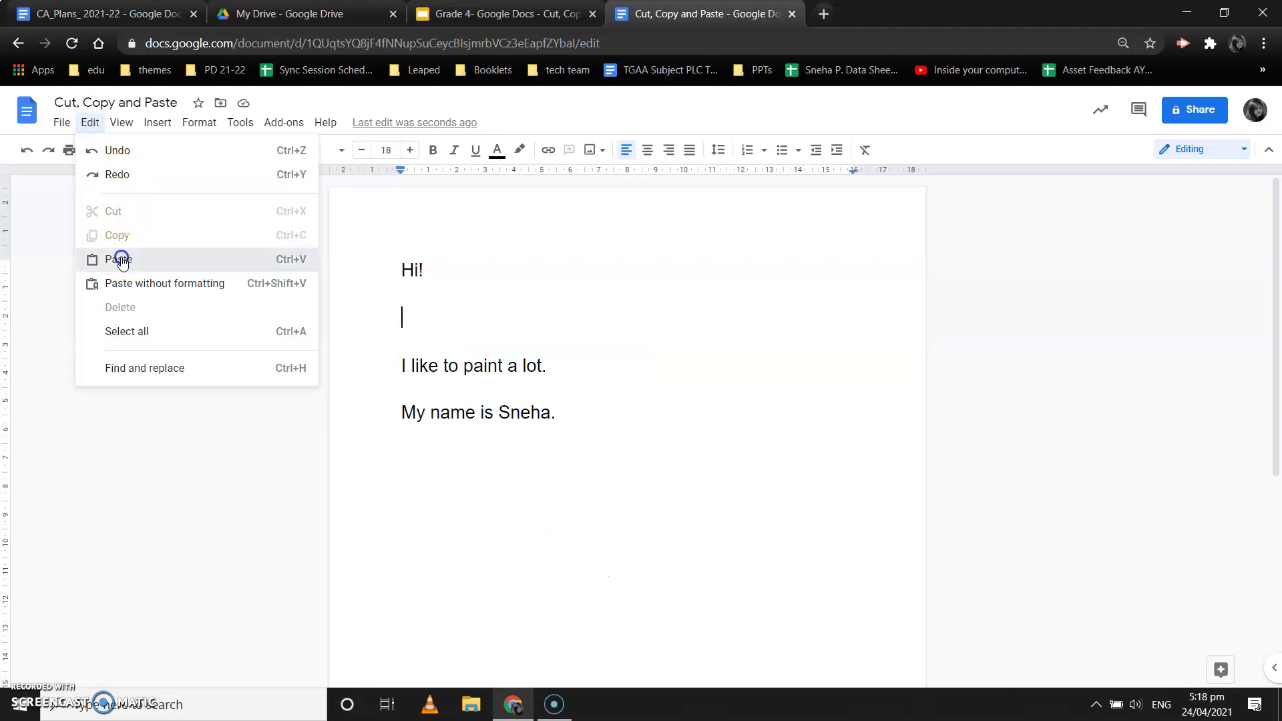